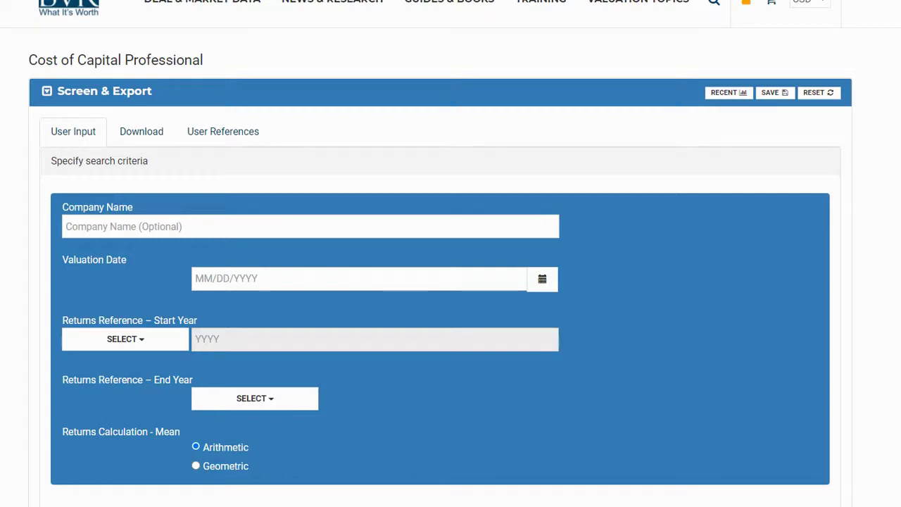
Look at the user reference resources, then reload the Cost of Capital Professional tool.
left_click(238, 134)
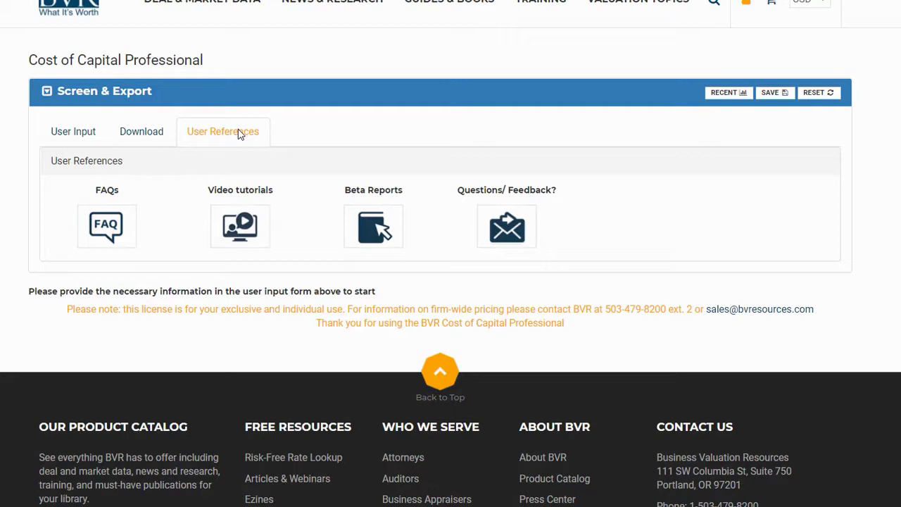
mouse_move(225, 6)
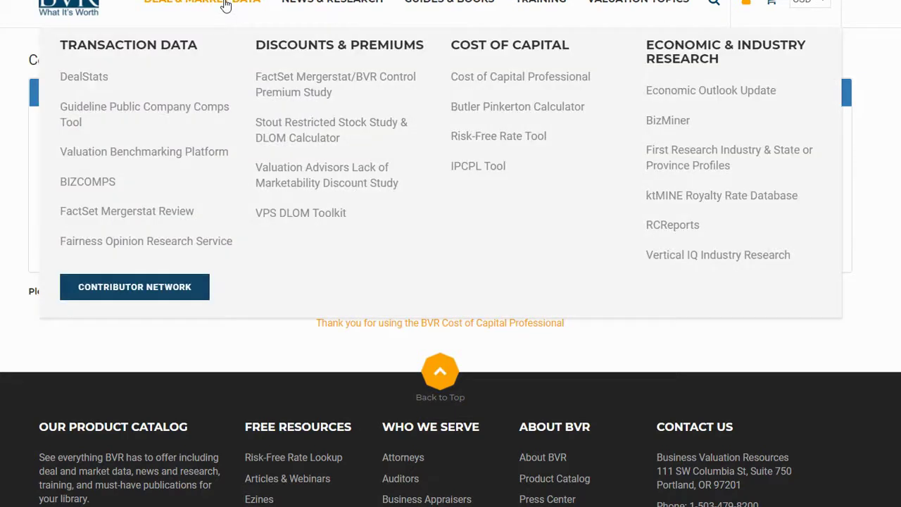
left_click(539, 85)
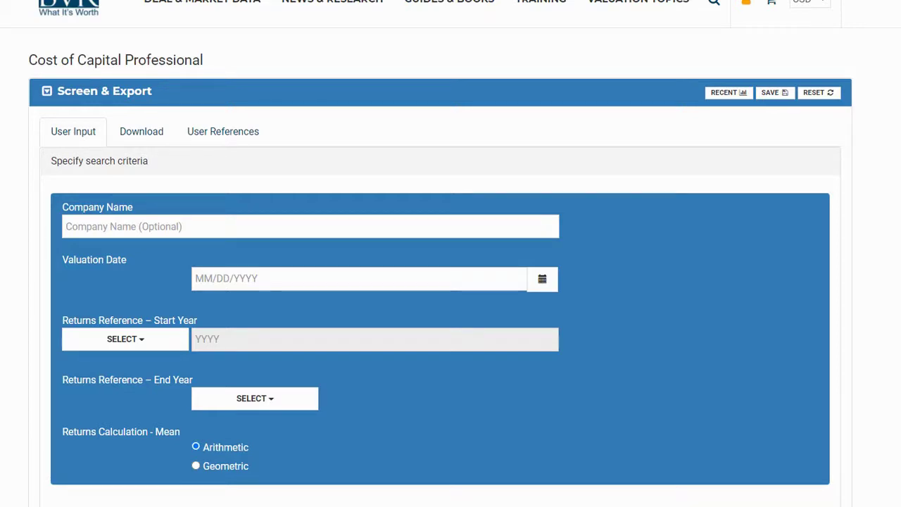
Enter company name 'ABC, Inc.' and valuation date 12/31/2017.
left_click(159, 232)
type("ABC, Inc.")
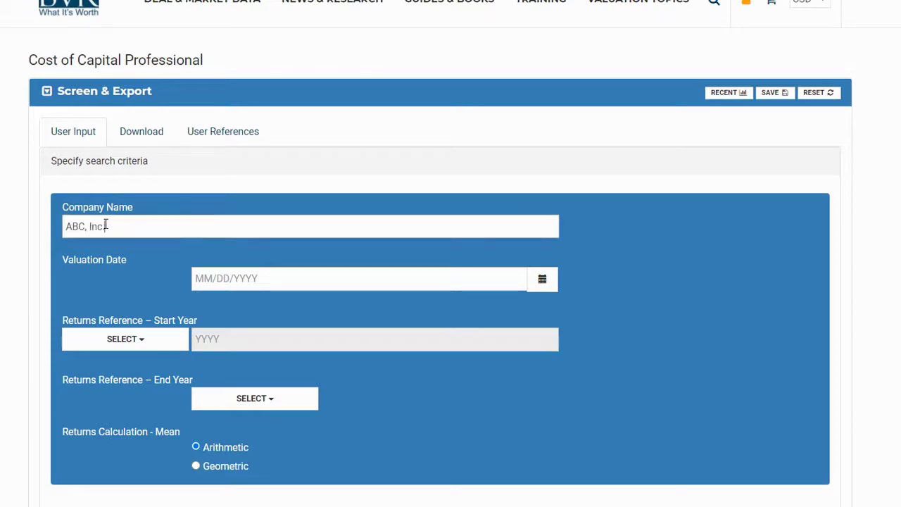
left_click(210, 284)
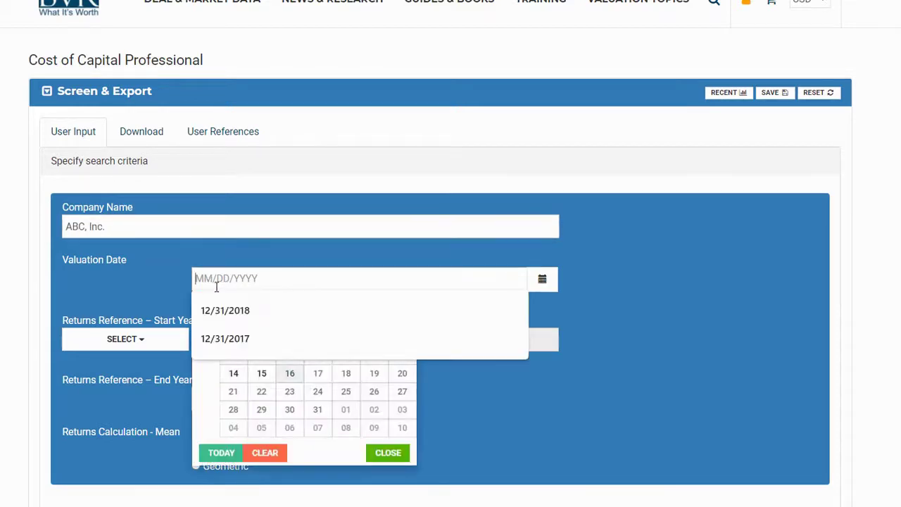
left_click(215, 327)
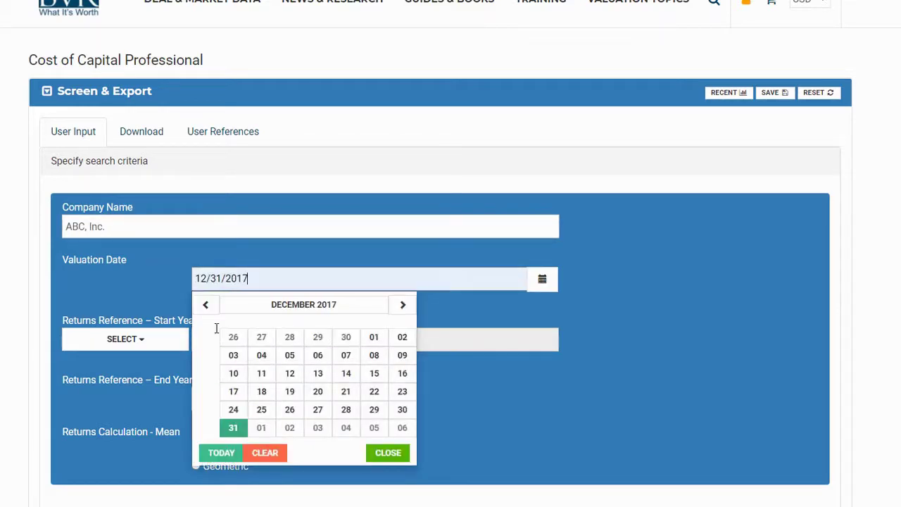
left_click(235, 429)
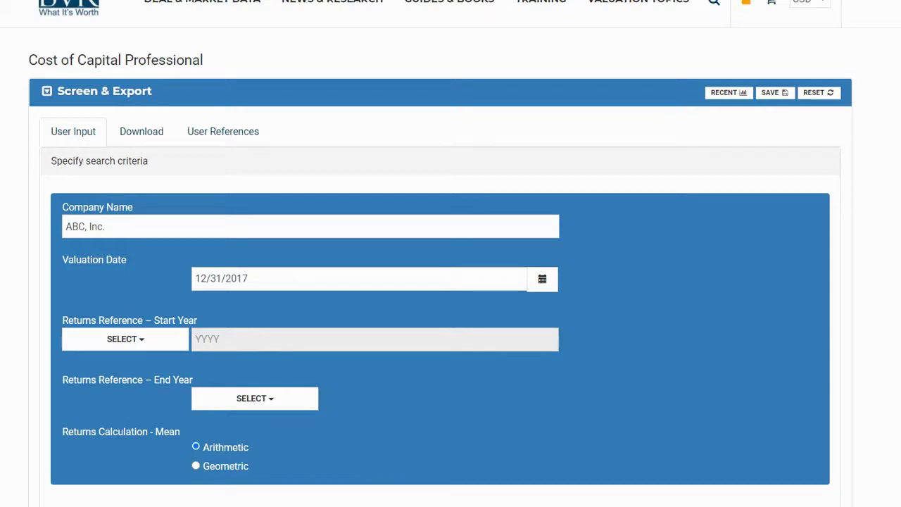
Set Start Year to Earliest Year and End Year to 2017.
left_click(103, 345)
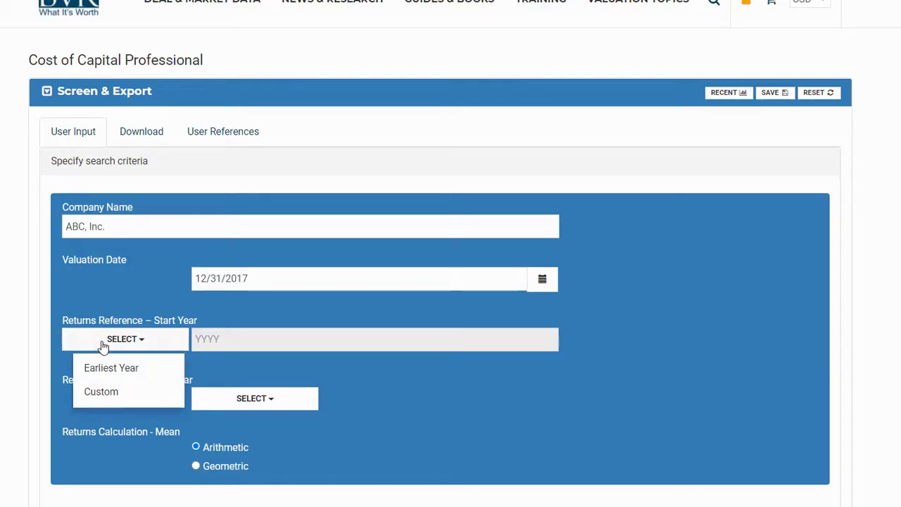
left_click(110, 368)
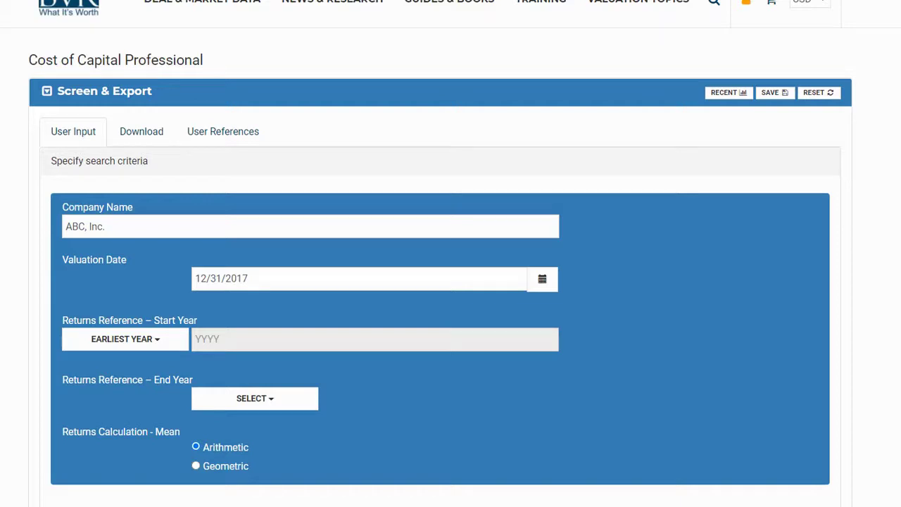
left_click(222, 408)
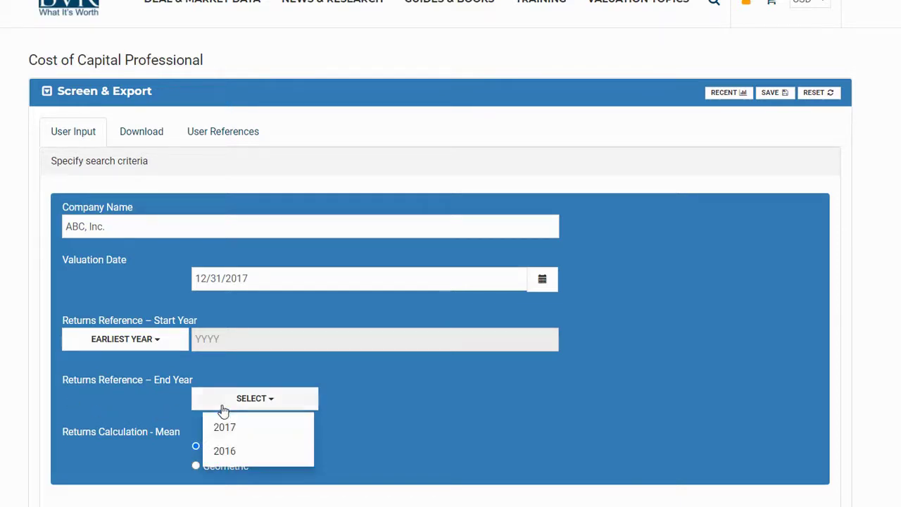
left_click(211, 426)
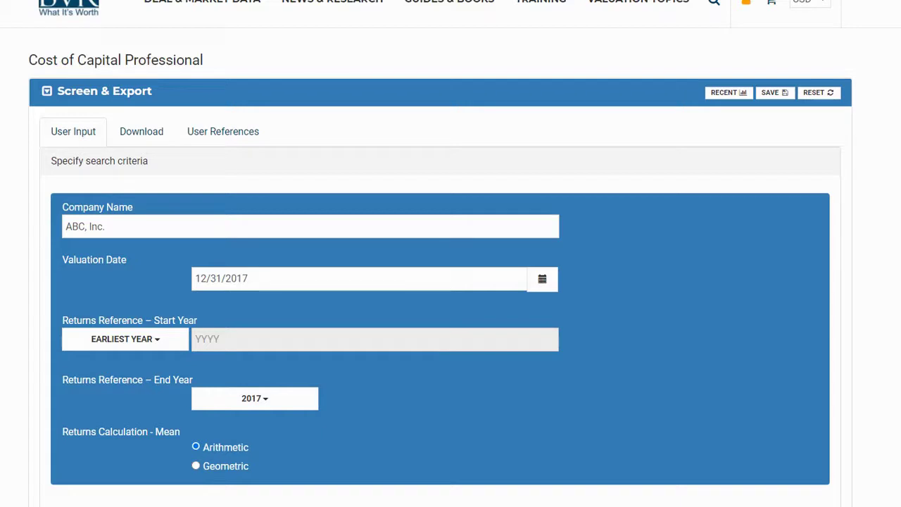
scroll(451, 281, "down", 5)
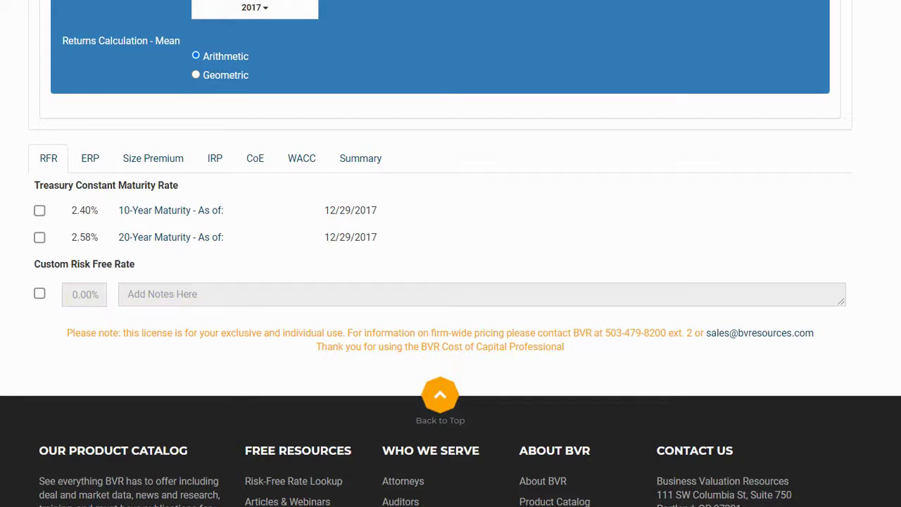
Tick the 20-Year Maturity Treasury rate of 2.58% on the RFR tab.
left_click(39, 237)
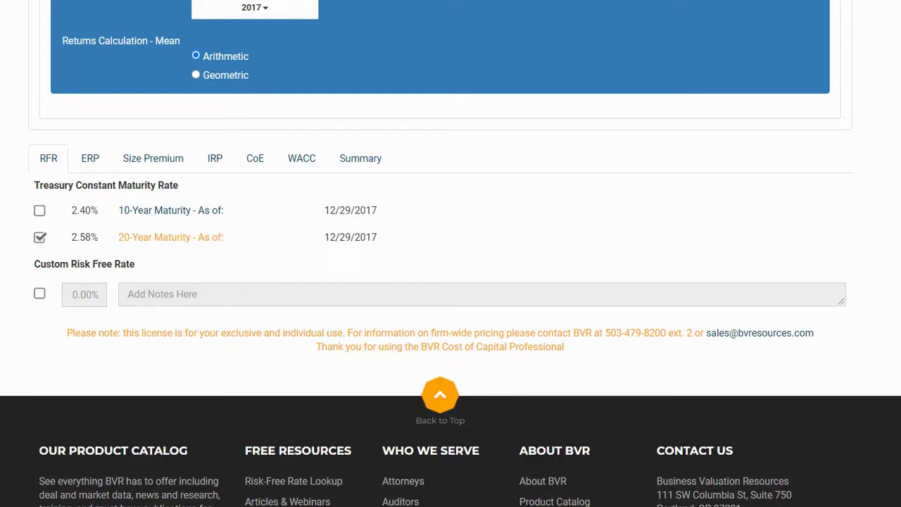
On the ERP tab, select the 5.90% Historical ERP (20Y T-Bond), then show the Size Premium deciles.
left_click(90, 161)
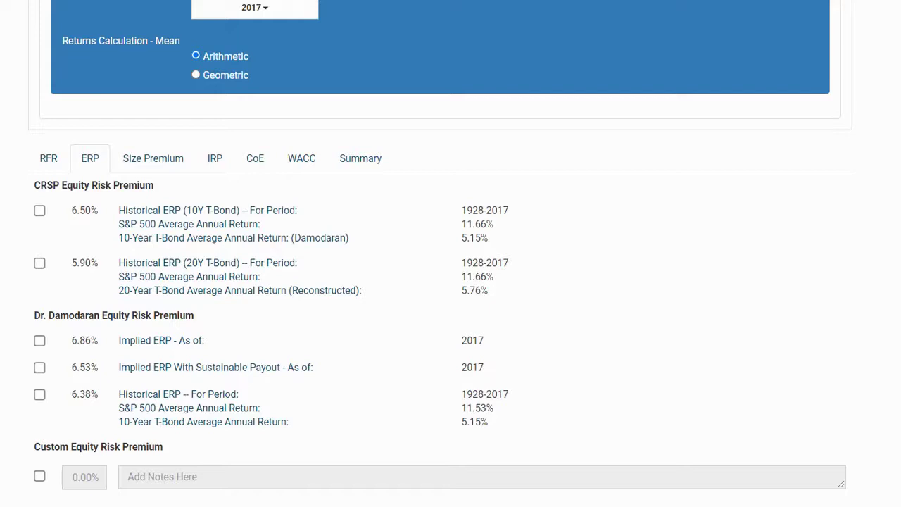
left_click(39, 263)
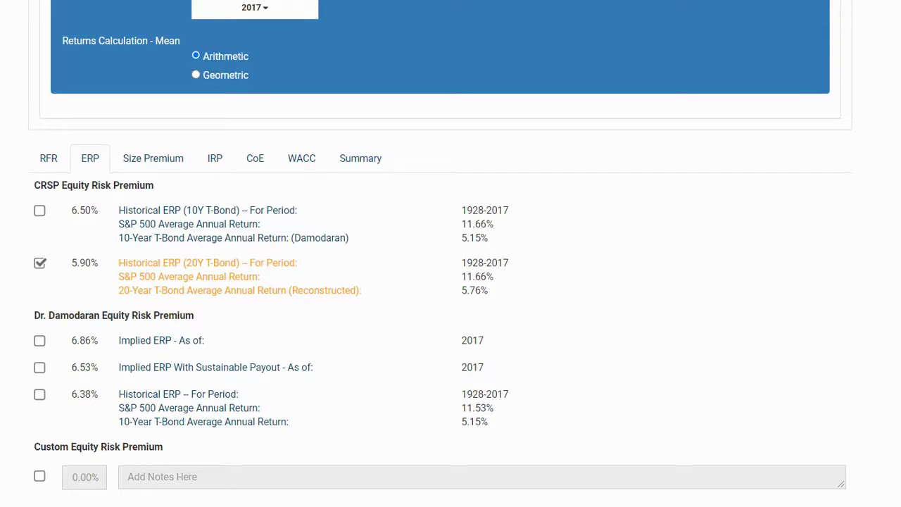
left_click(144, 169)
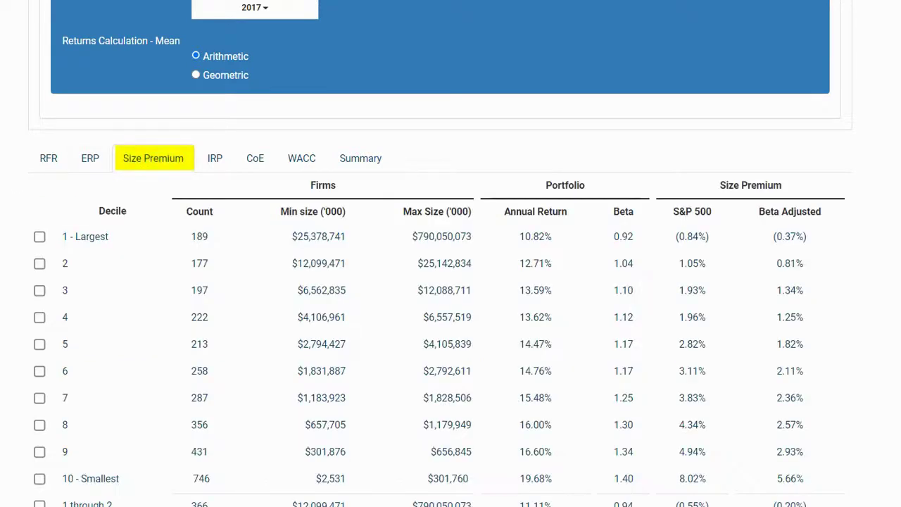
Select the '10 - Smallest' size decile, then go to the IRP tab.
scroll(451, 282, "down", 2)
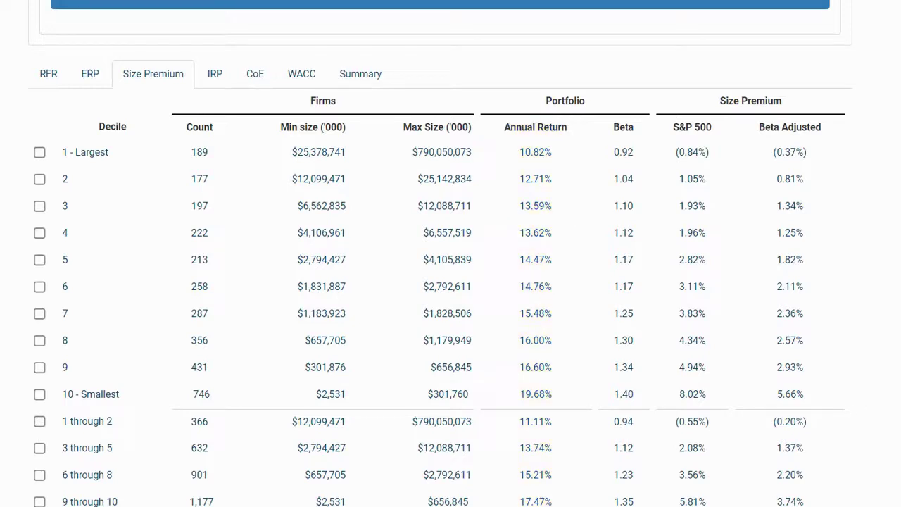
scroll(439, 256, "down", 3)
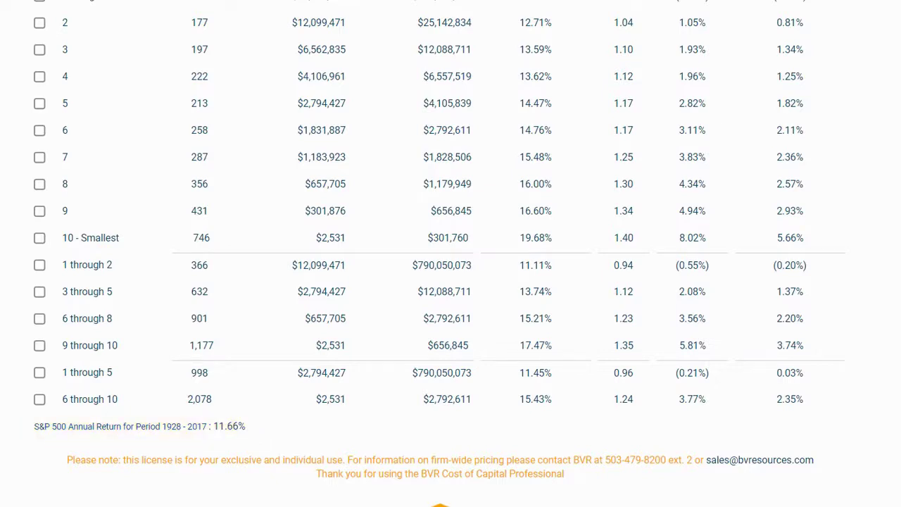
scroll(439, 256, "up", 3)
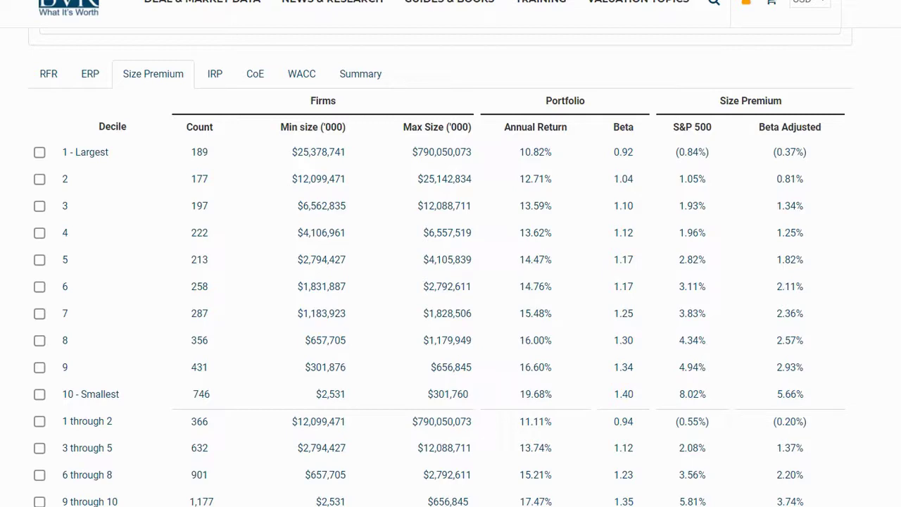
left_click(39, 394)
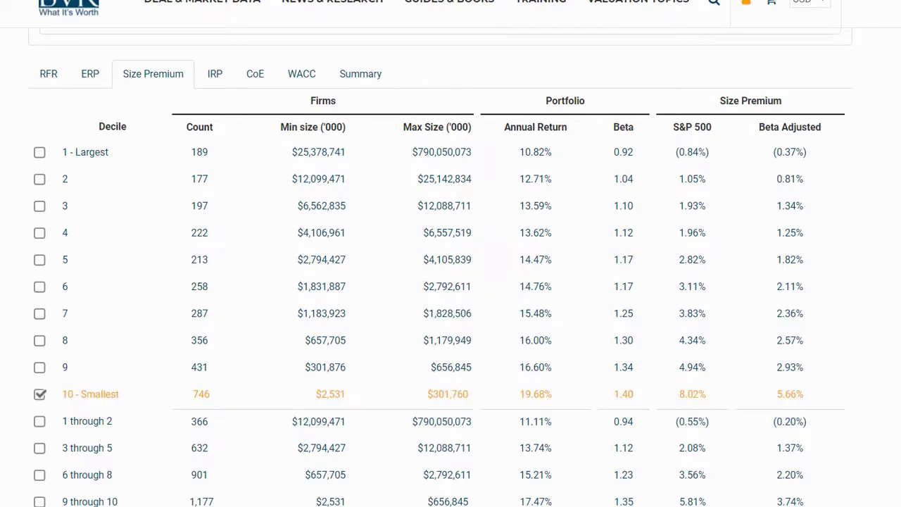
left_click(211, 83)
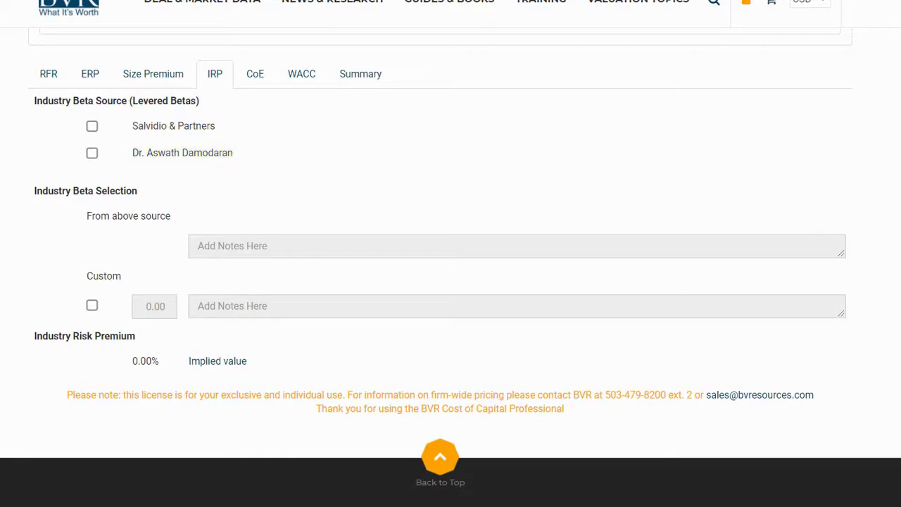
Use Salvidio & Partners' Industrial Machinery 2-year beta of 1.46 for a 2.71% industry premium.
left_click(92, 126)
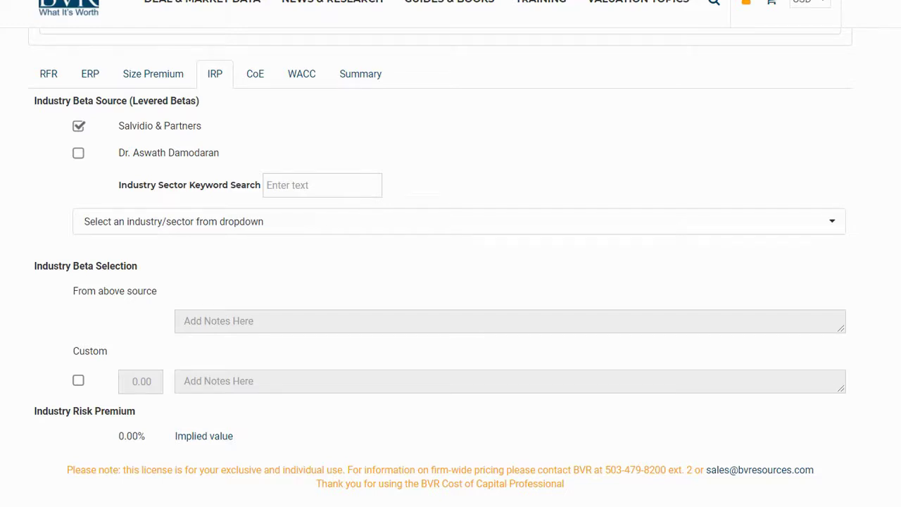
left_click(269, 188)
type("machin")
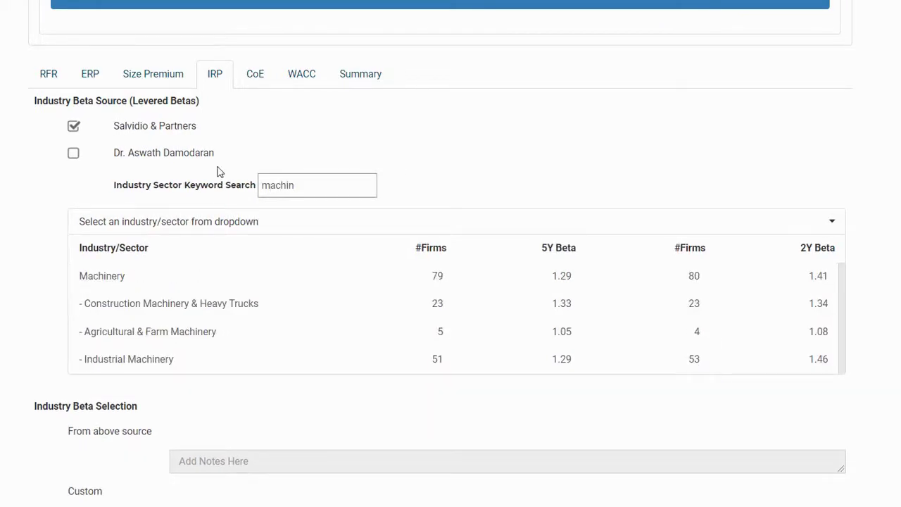
left_click(128, 356)
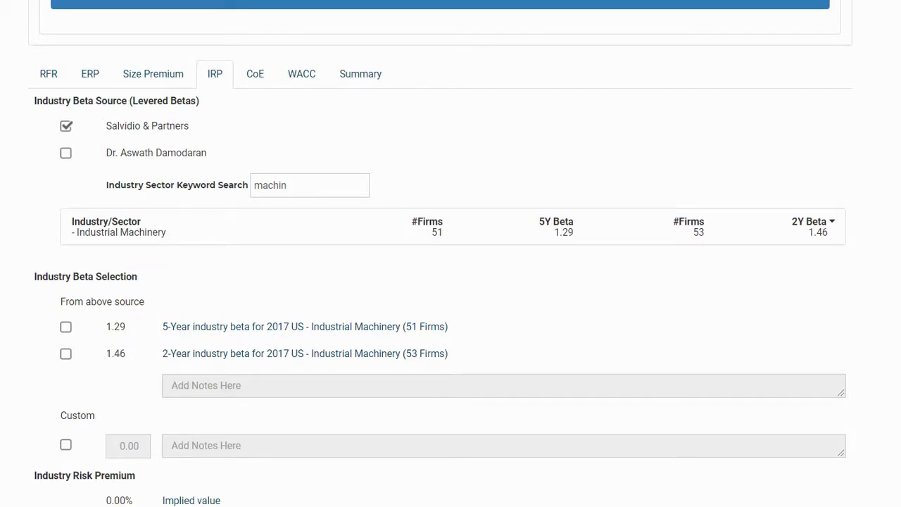
left_click(68, 356)
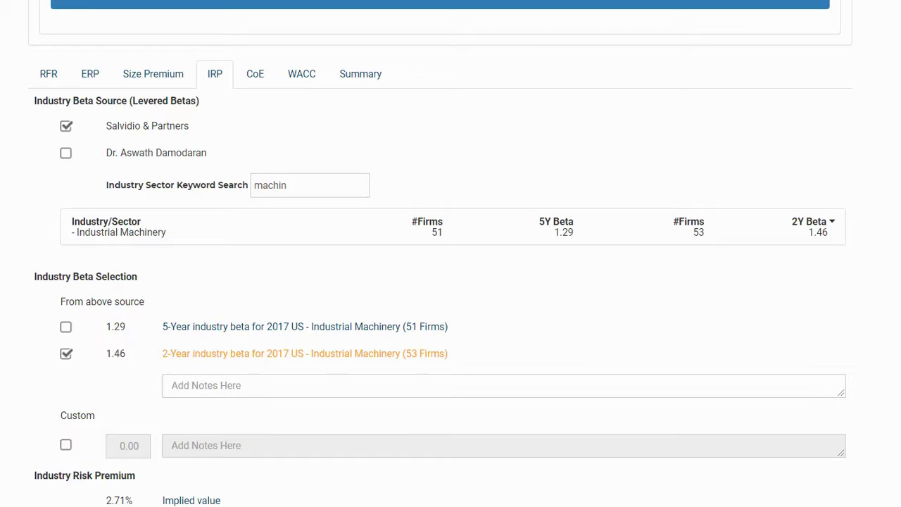
left_click(249, 79)
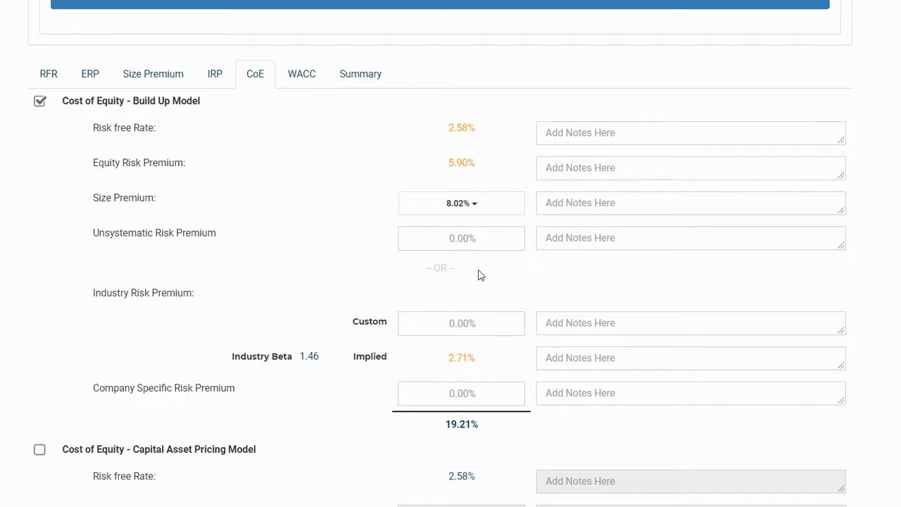
Change the build-up size premium to 'Beta Adjusted: 5.66%', giving 16.85% cost of equity.
left_click(472, 218)
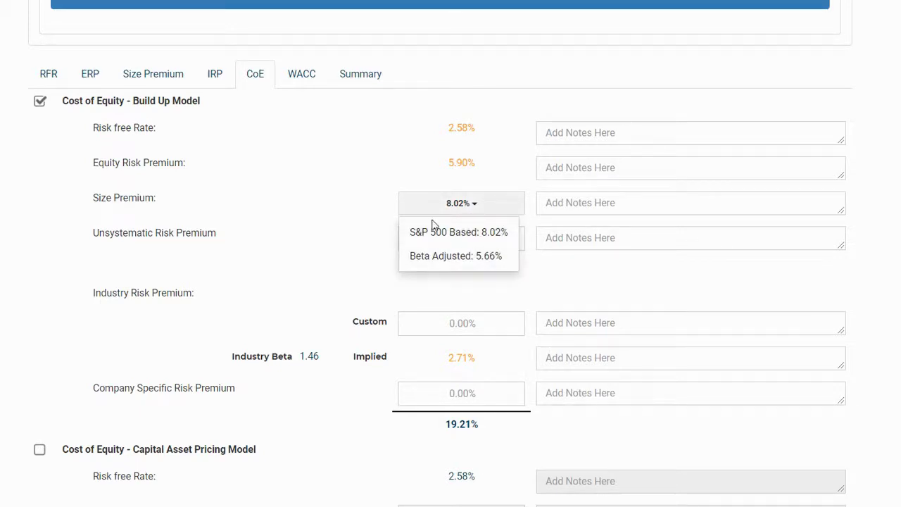
left_click(432, 258)
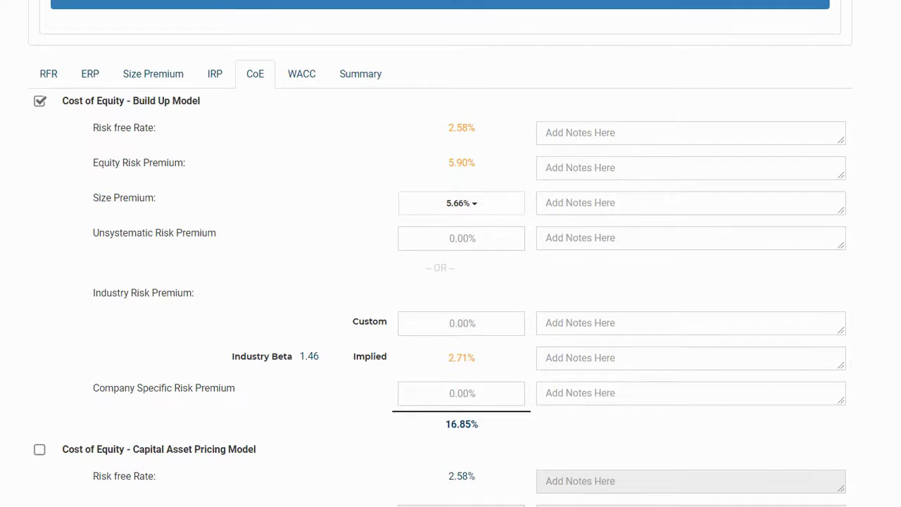
scroll(451, 253, "down", 2)
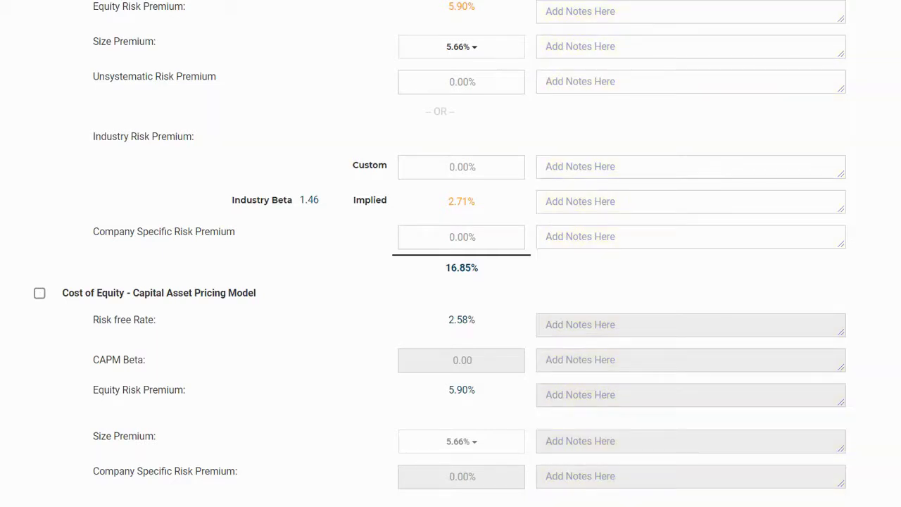
Enter a 3% company specific risk premium, then go to the WACC tab.
scroll(451, 253, "up", 2)
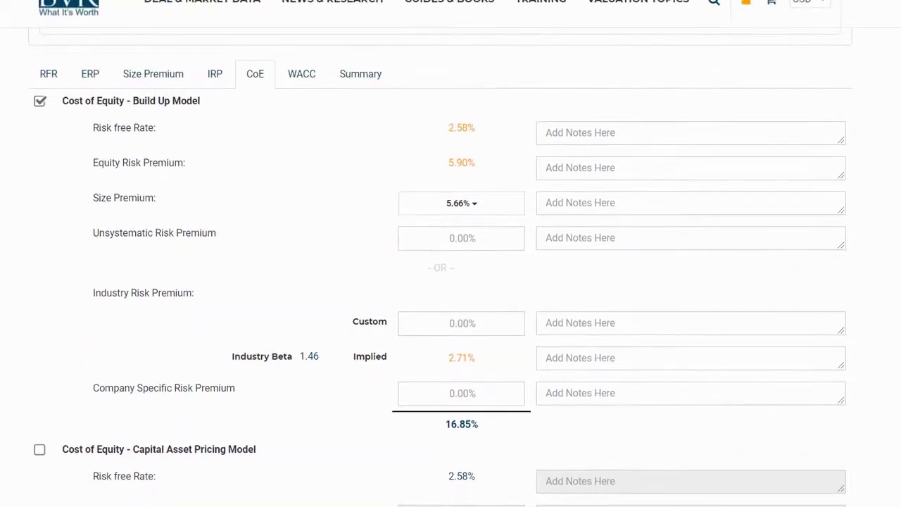
left_click(473, 399)
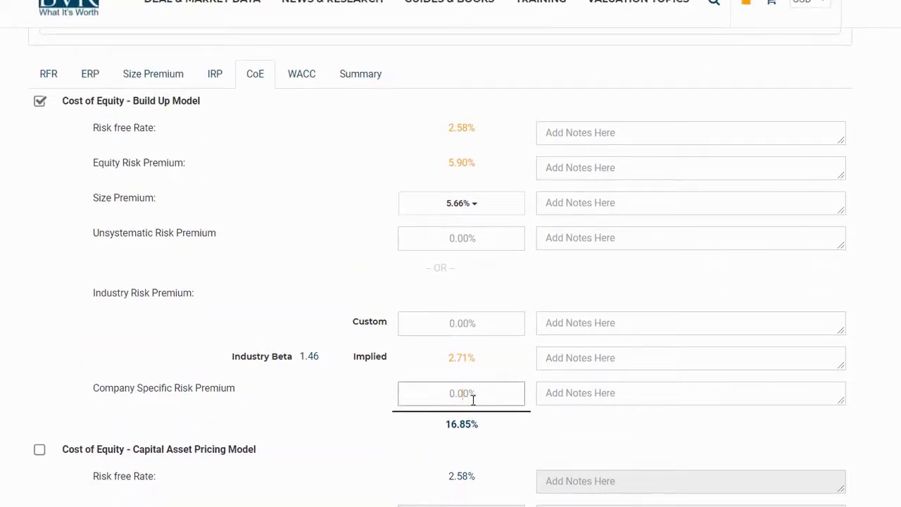
type("3")
key("Tab")
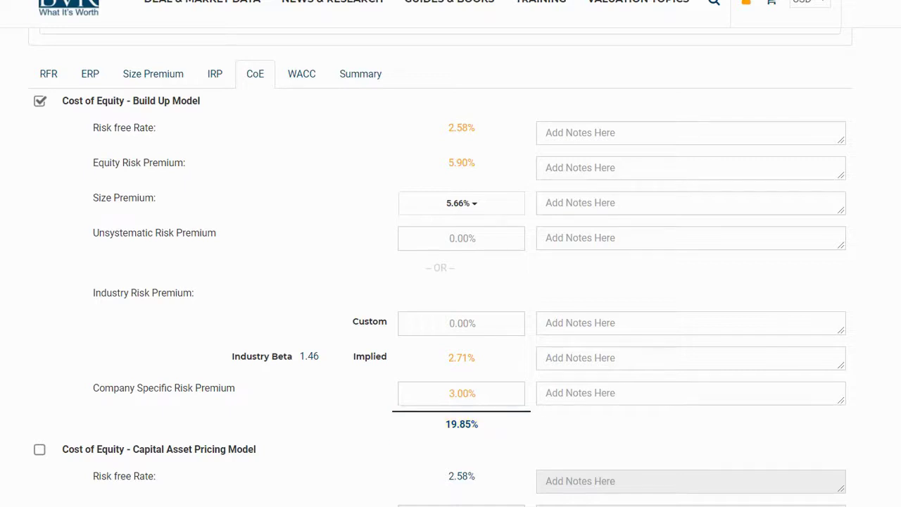
left_click(292, 79)
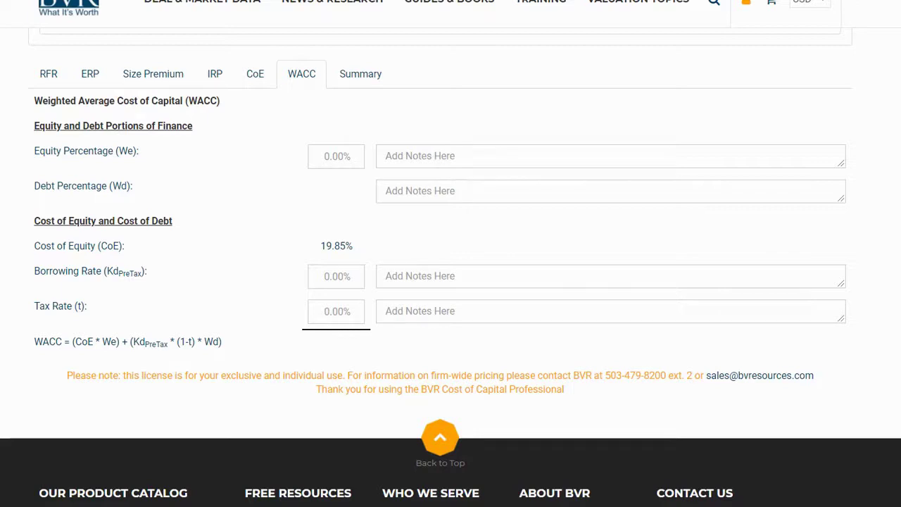
Enter 75% equity, 8.00% borrowing rate and 35% tax rate, then view the Summary.
left_click(324, 155)
type("75")
left_click(329, 273)
type("8.00%")
left_click(321, 307)
type("35%")
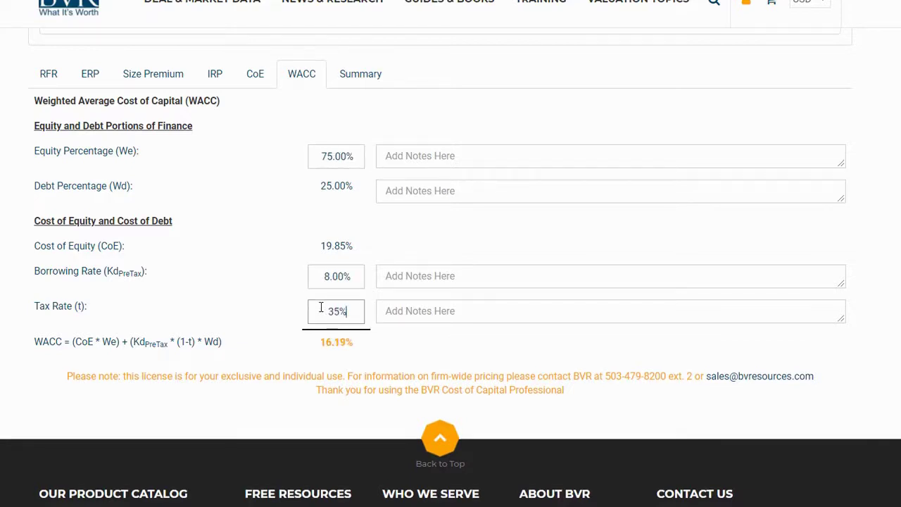
left_click(261, 402)
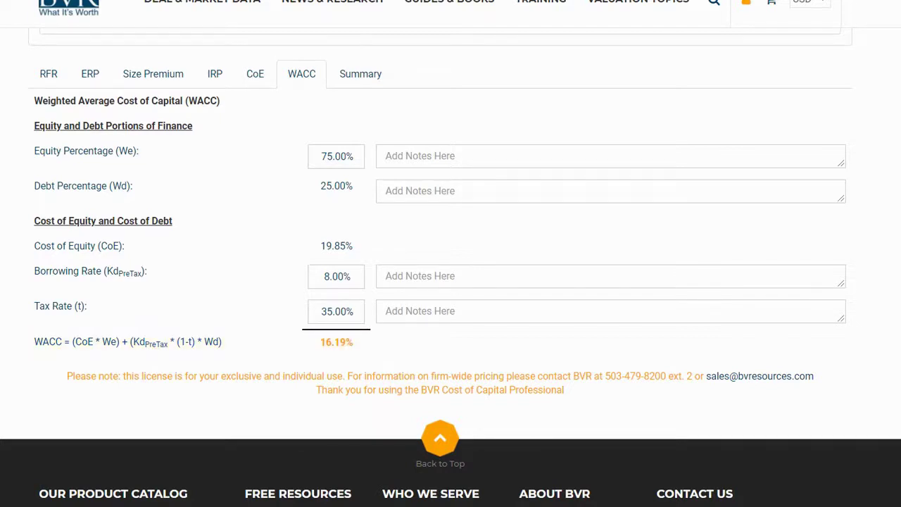
left_click(346, 79)
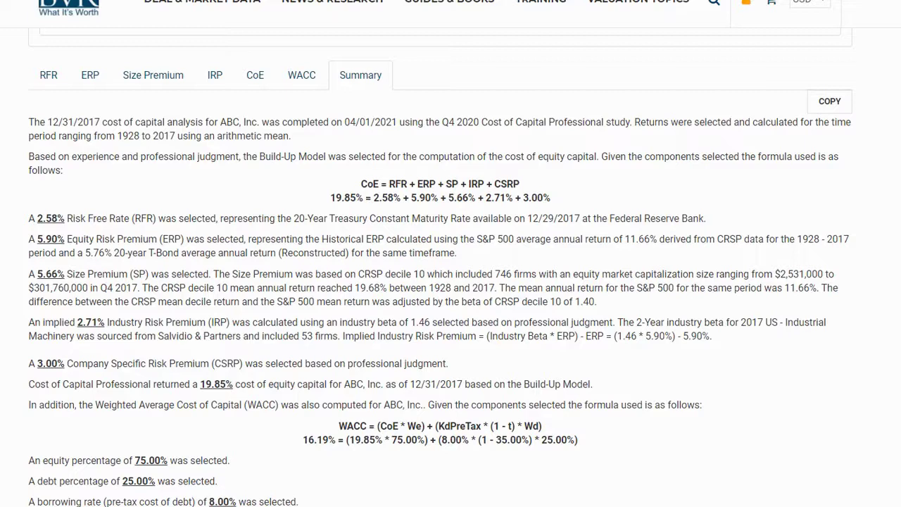
Scroll up to the Screen & Export panel to export the analysis to Excel.
scroll(450, 282, "up", 3)
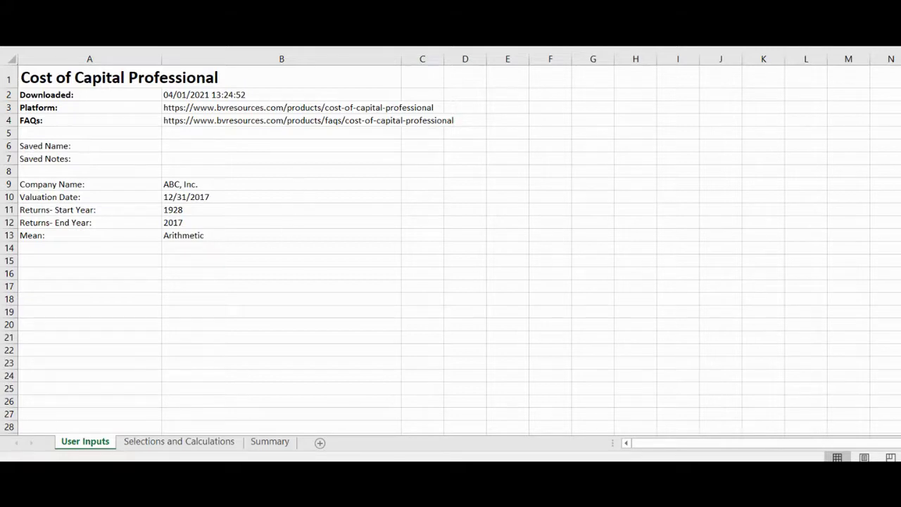
Review the exported Selections and Calculations sheet, then the Summary sheet with 19.85% CoE and 16.19% WACC.
left_click(189, 442)
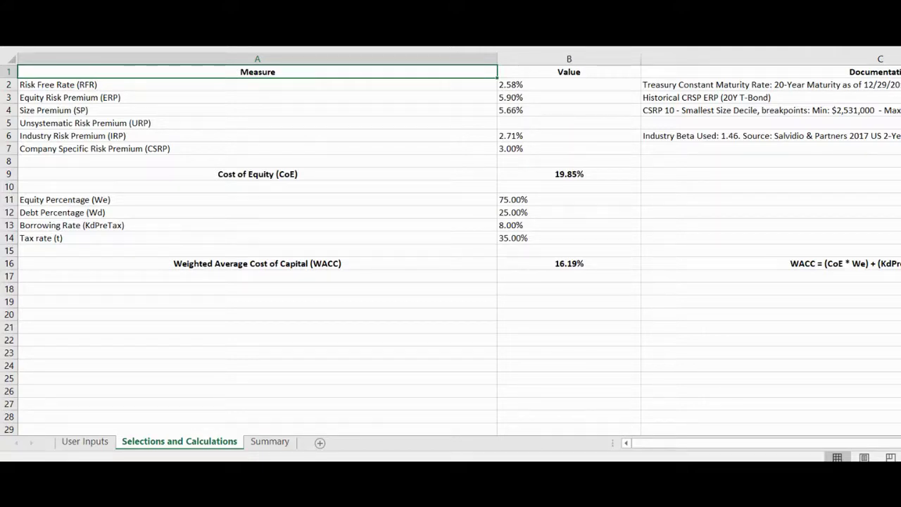
left_click(272, 443)
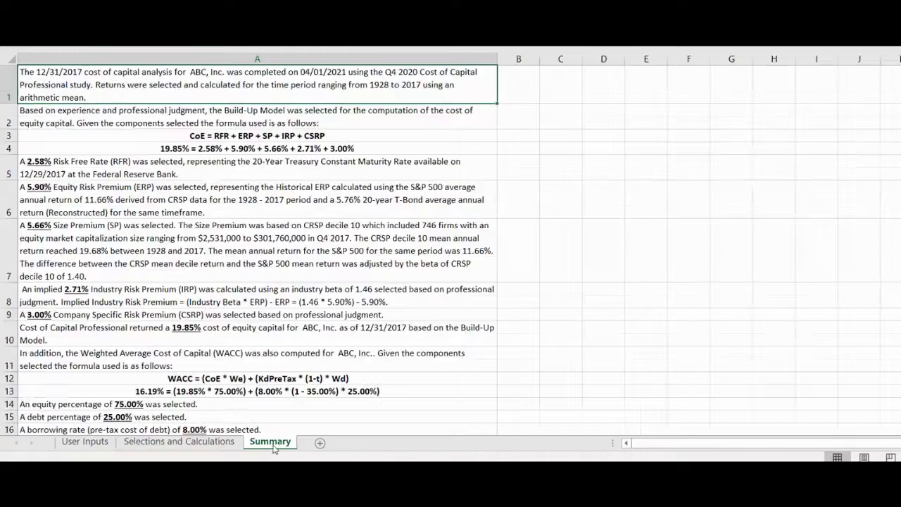